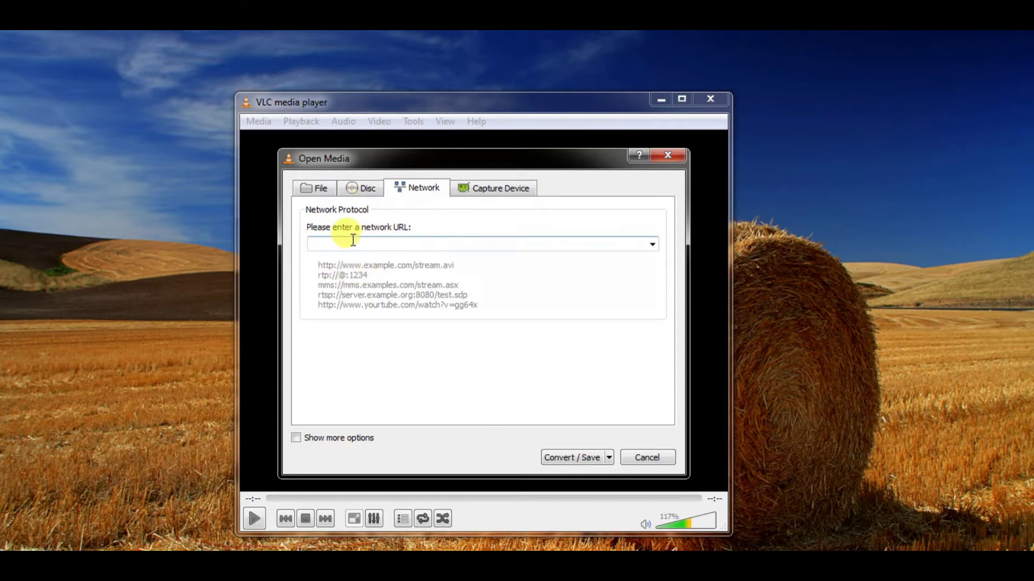
Examine the capture device, network and disc source options for opening media
click(496, 190)
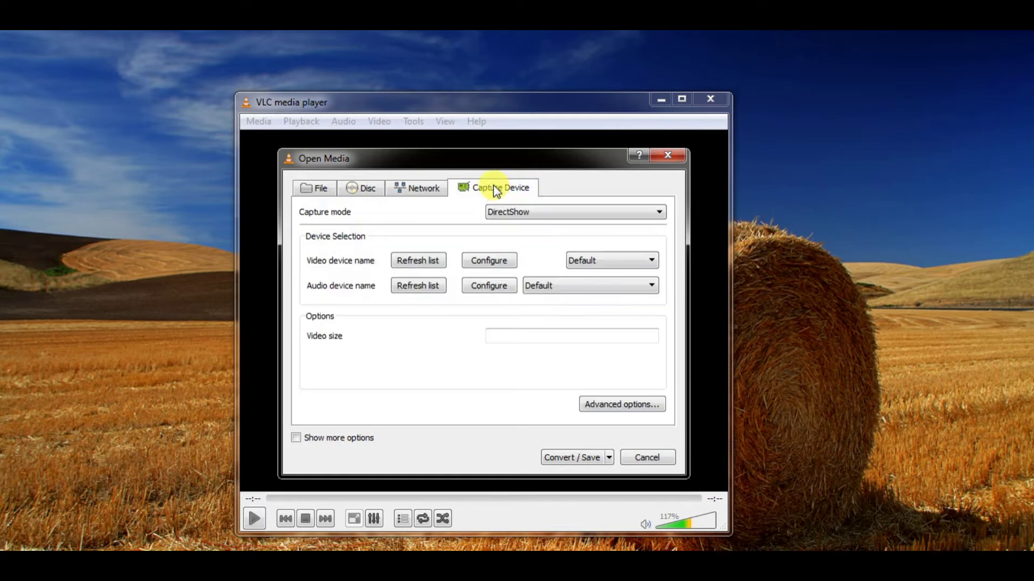
click(420, 188)
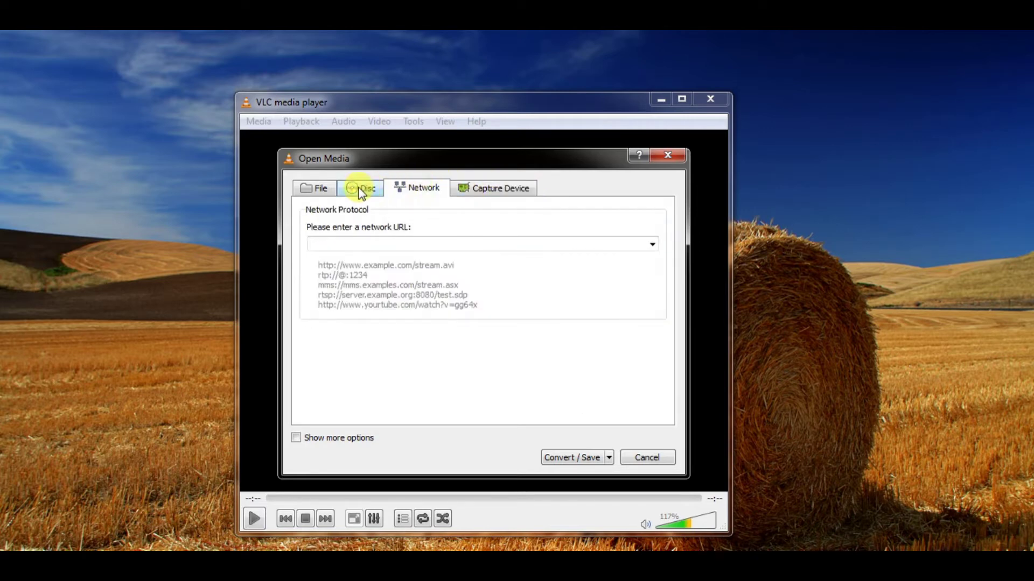
click(357, 188)
click(425, 188)
click(487, 188)
click(365, 194)
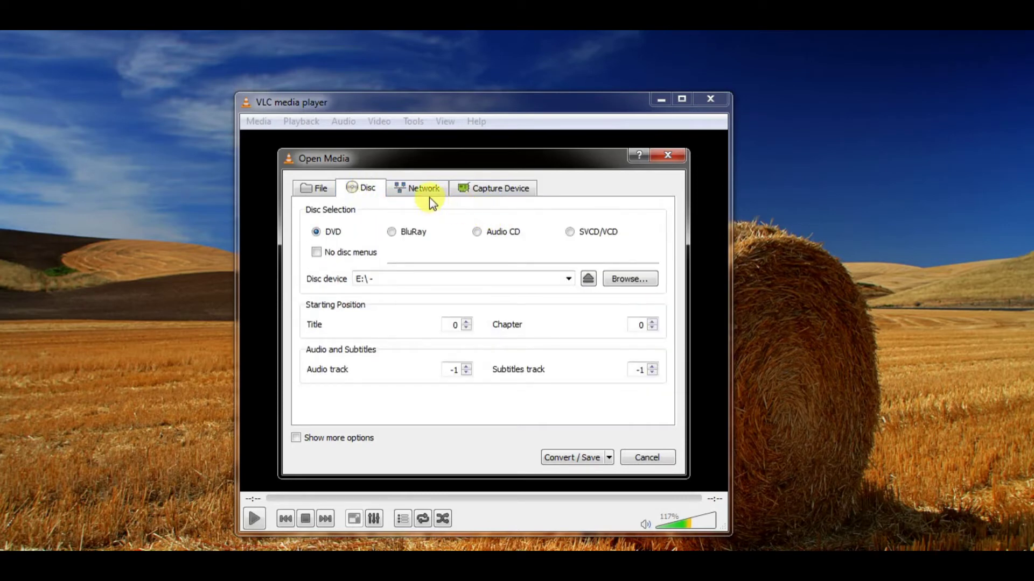
click(427, 190)
click(365, 190)
Add the "bank ka slip kaise bhare" webm video from the Desktop as the local file to convert
click(322, 189)
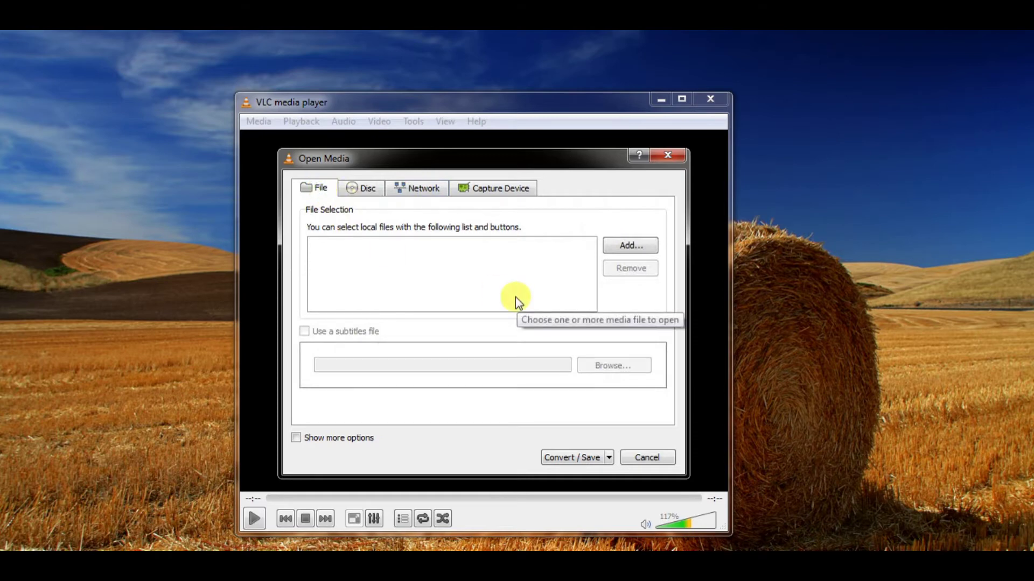
click(645, 245)
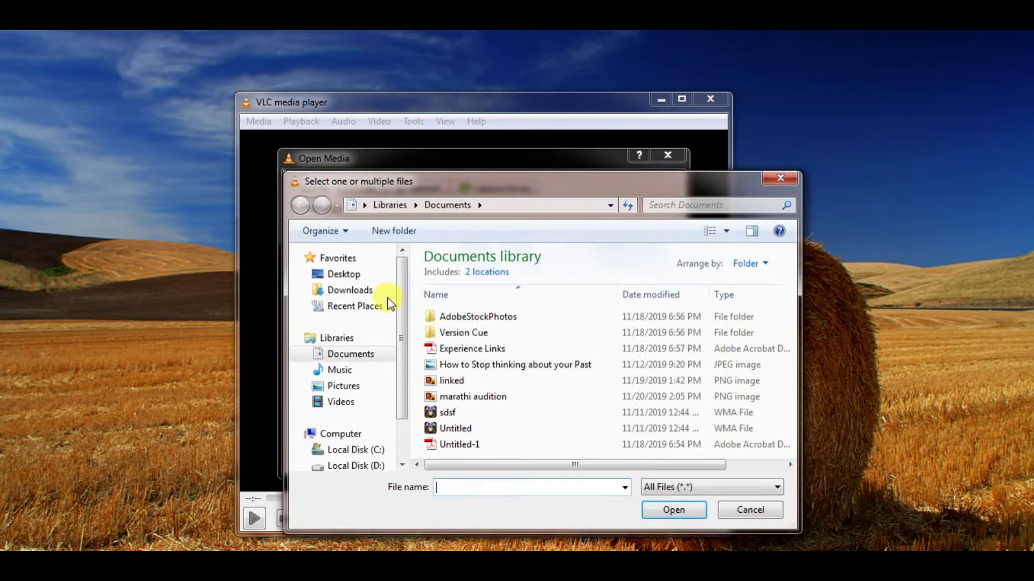
click(343, 272)
drag(793, 291, 799, 380)
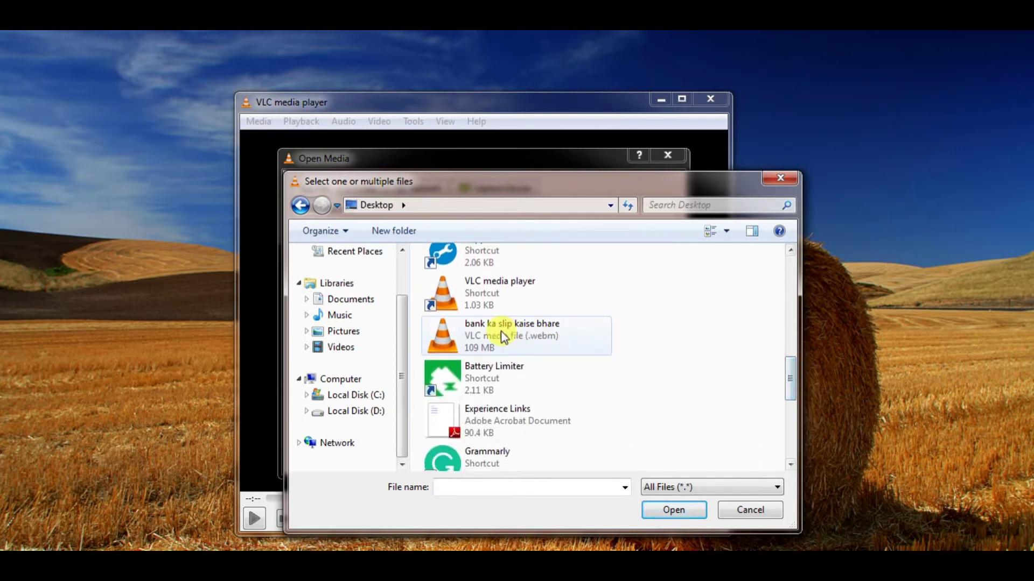
mouse_move(503, 337)
double_click(498, 337)
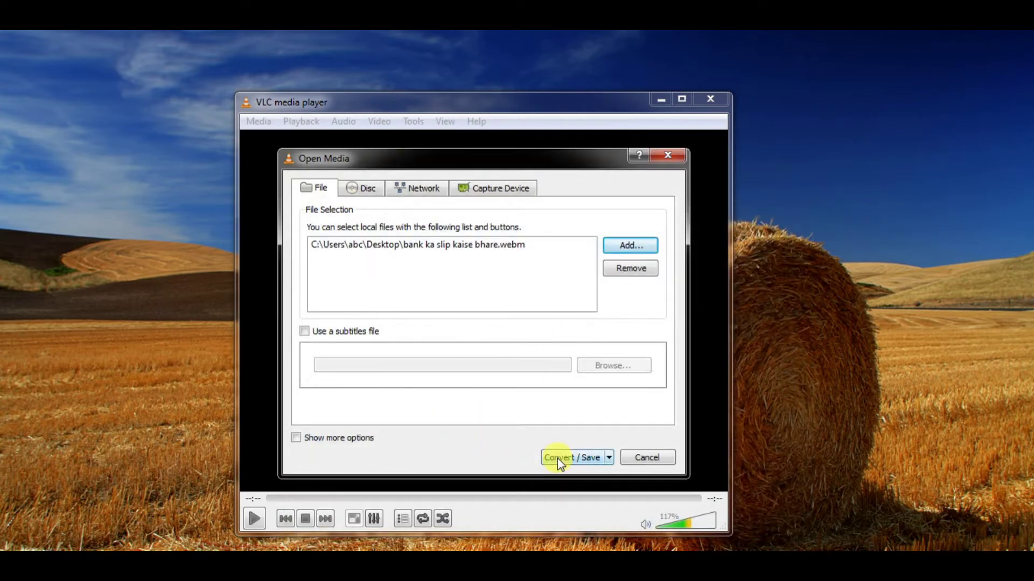
Proceed to the conversion settings for the added file and set the profile to Audio - MP3
click(608, 458)
click(467, 447)
click(578, 457)
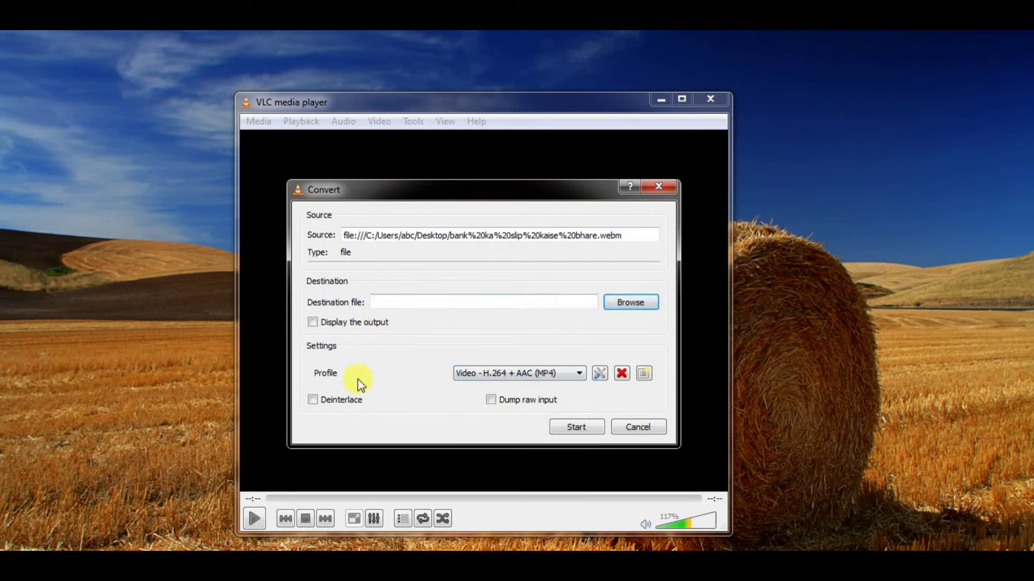
click(561, 376)
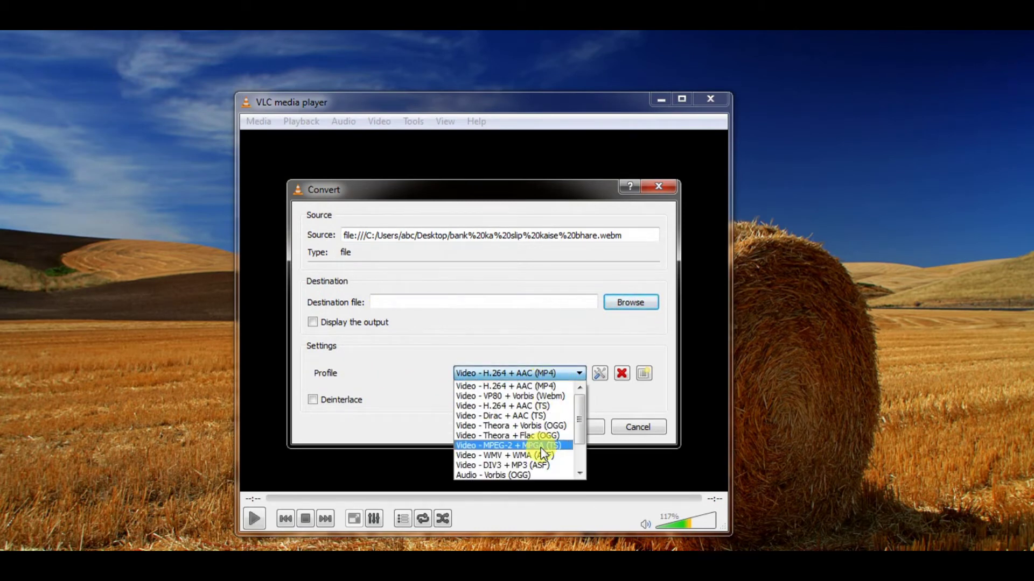
scroll(531, 455, down, 2)
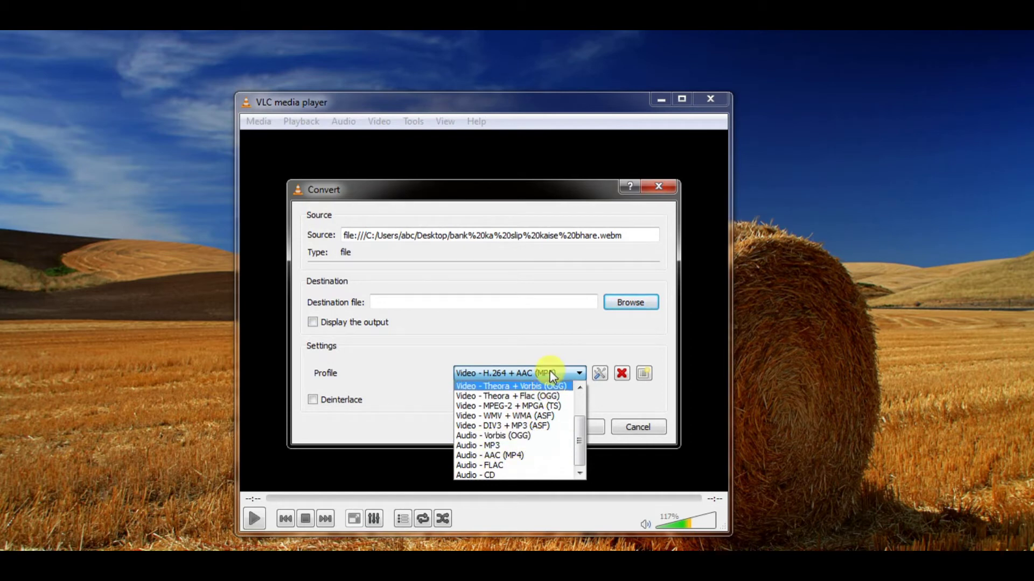
click(480, 446)
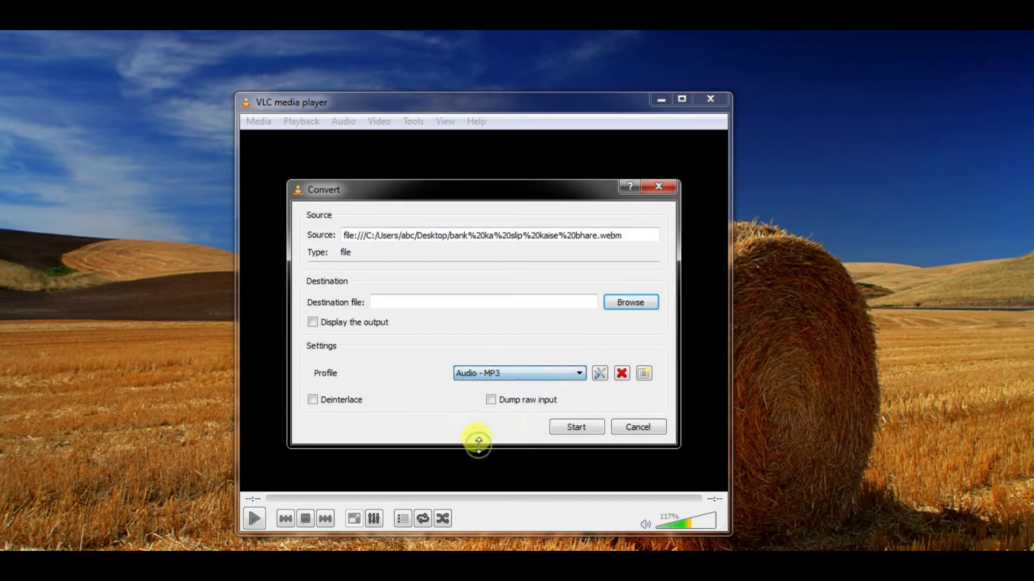
Set the destination file to xyz.mp3 on the Desktop and start the conversion
click(637, 305)
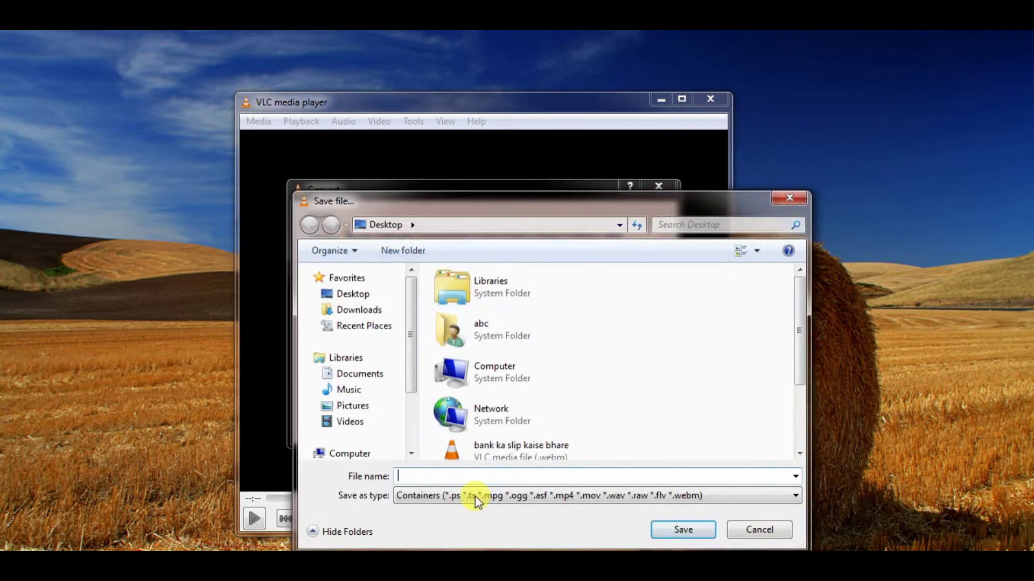
text(xya)
key(BackSpace)
key(BackSpace)
text(xyz.mp3)
click(667, 530)
click(585, 433)
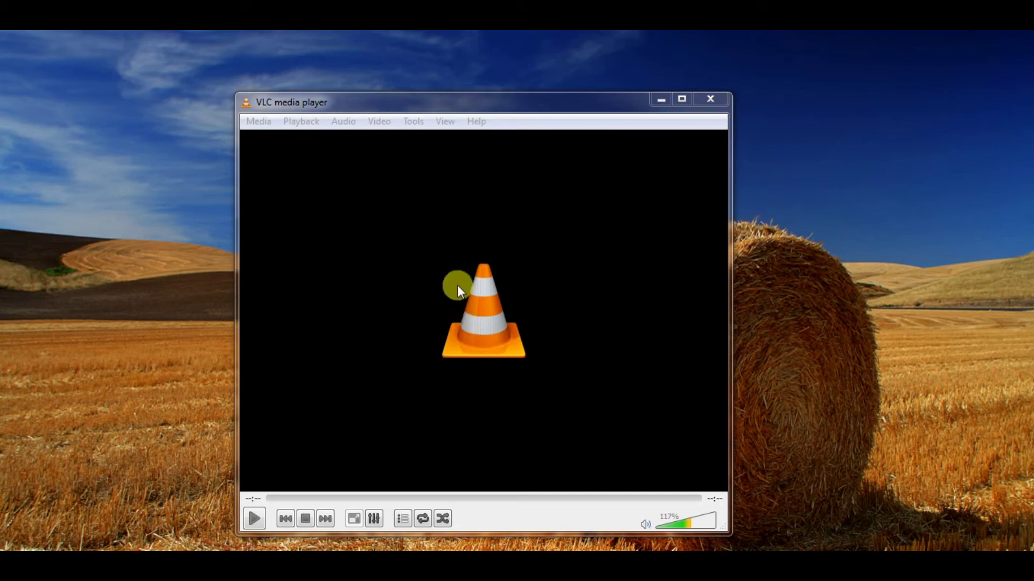
Pause the running conversion and switch to Windows Explorer to find the xyz MP3 file in the Desktop folder
click(254, 520)
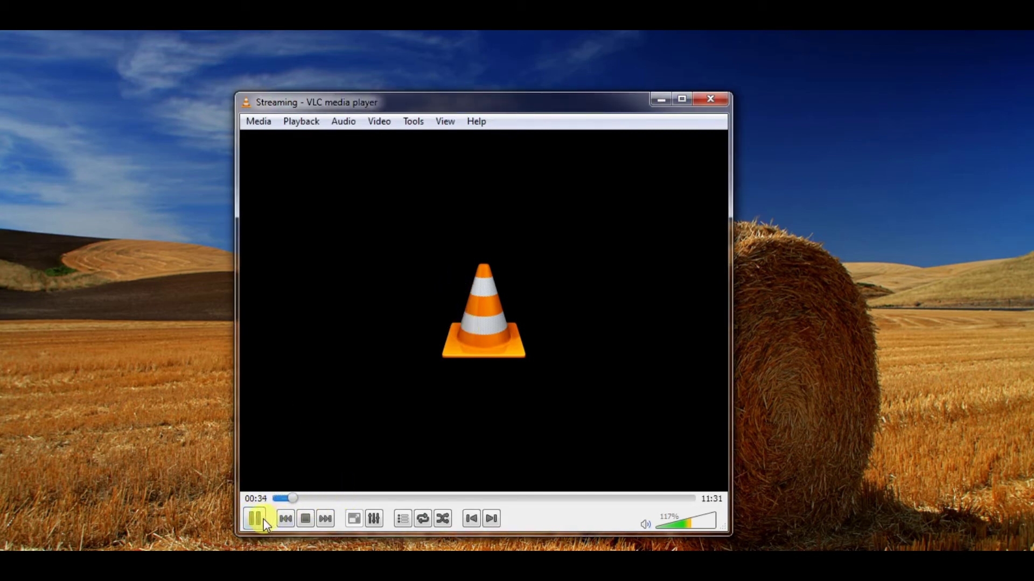
key(super)
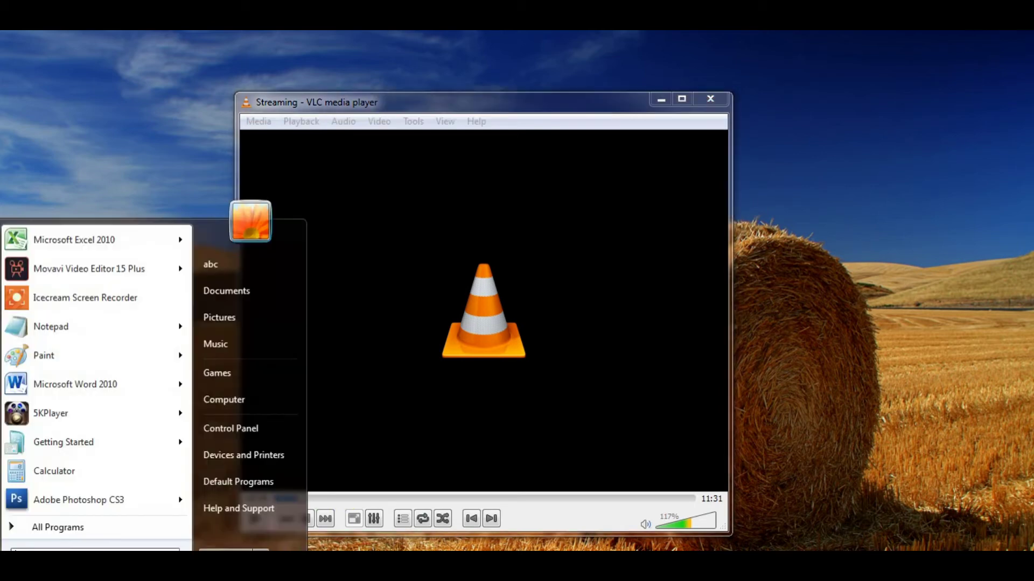
key(super+e)
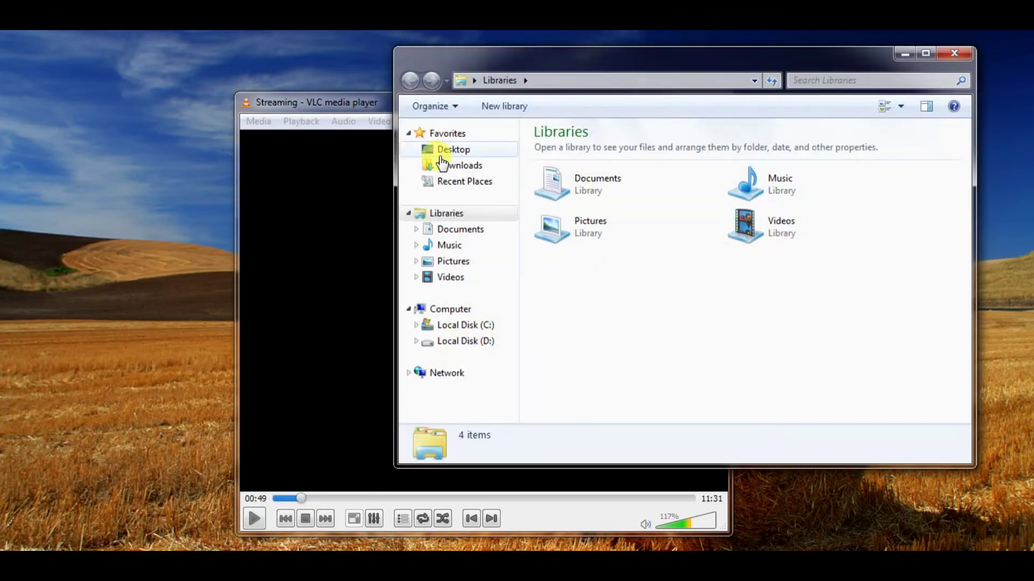
click(440, 155)
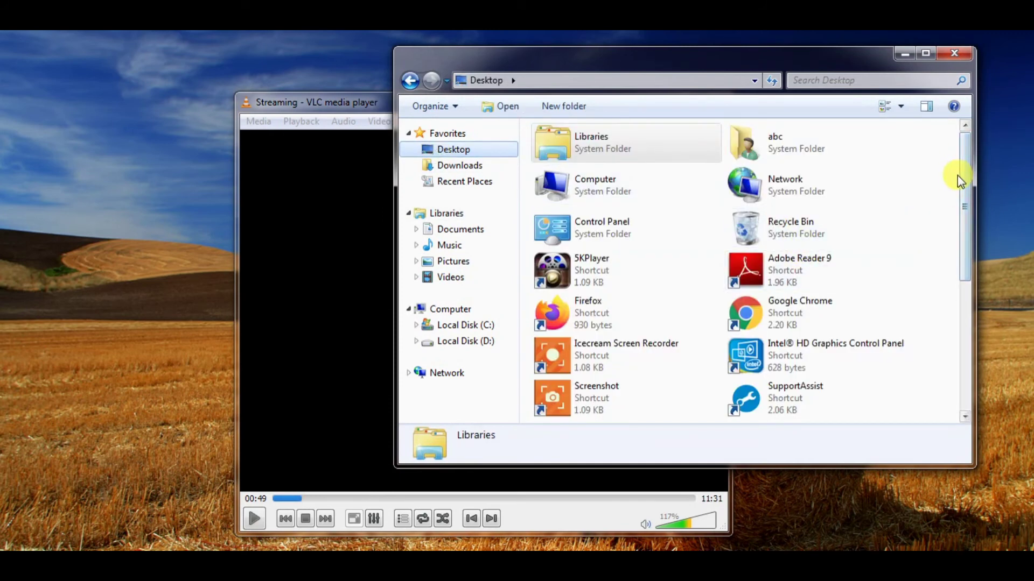
scroll(963, 199, down, 1)
drag(963, 217, 962, 321)
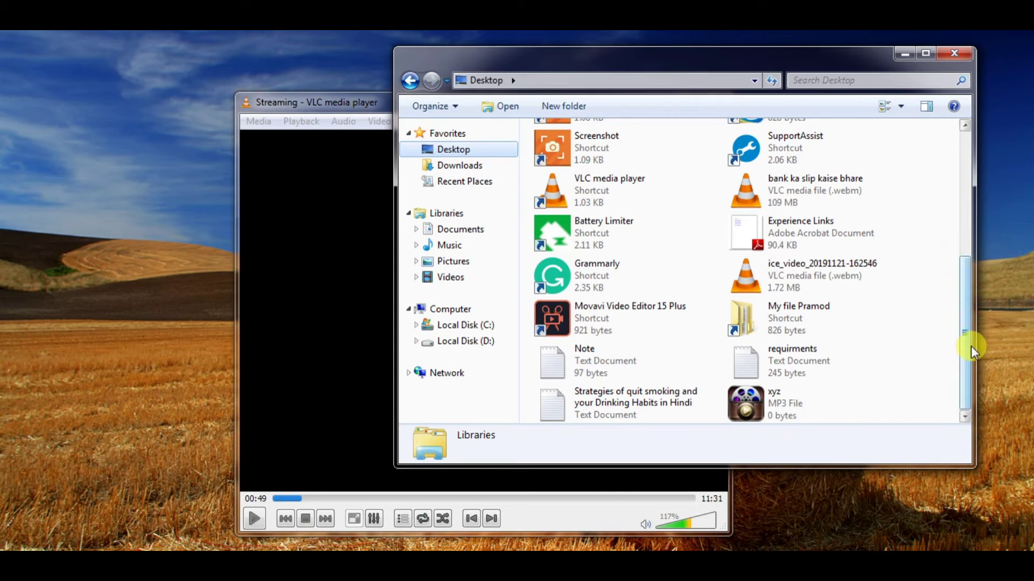
drag(971, 332, 954, 140)
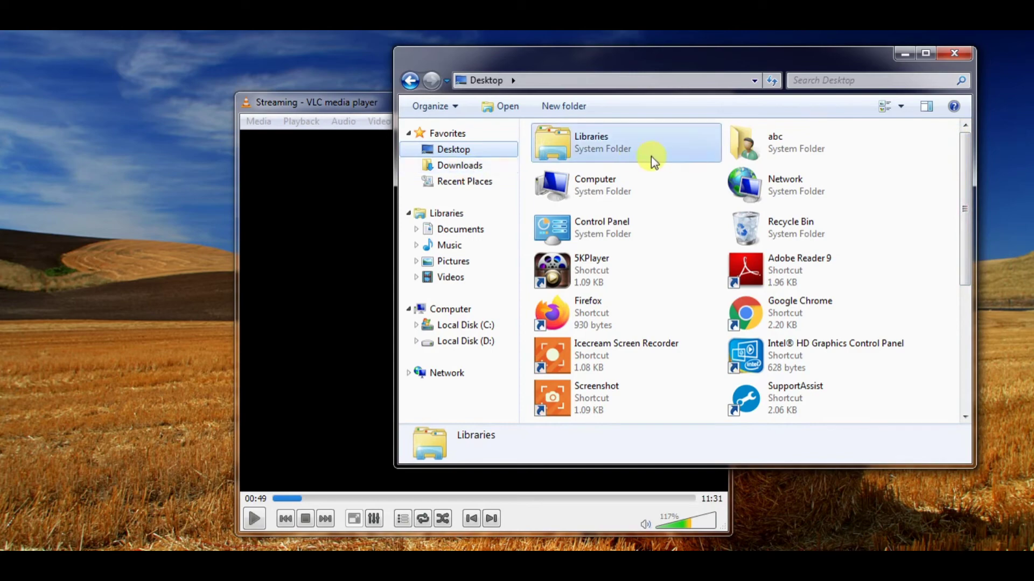
click(459, 166)
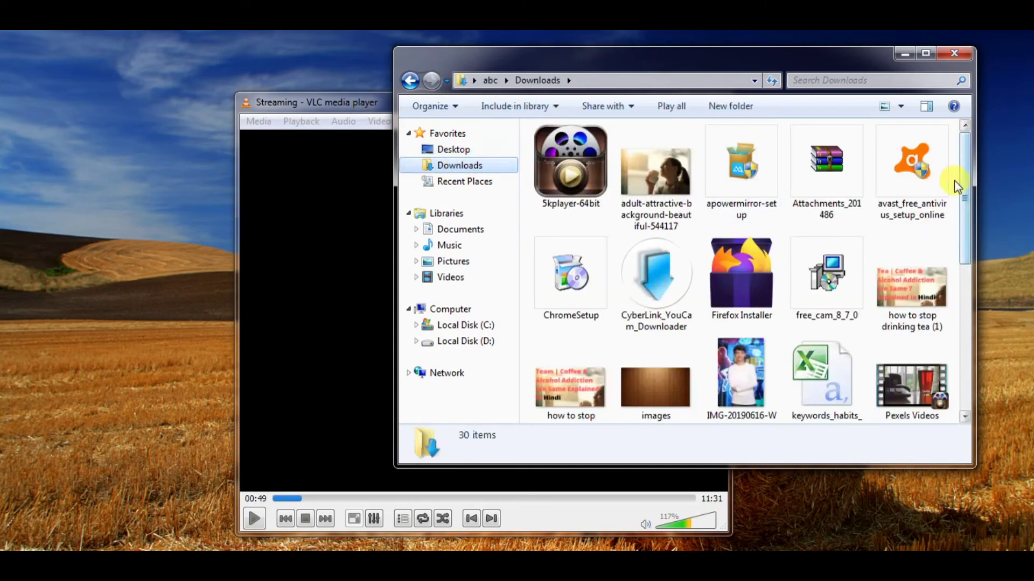
drag(965, 177, 764, 140)
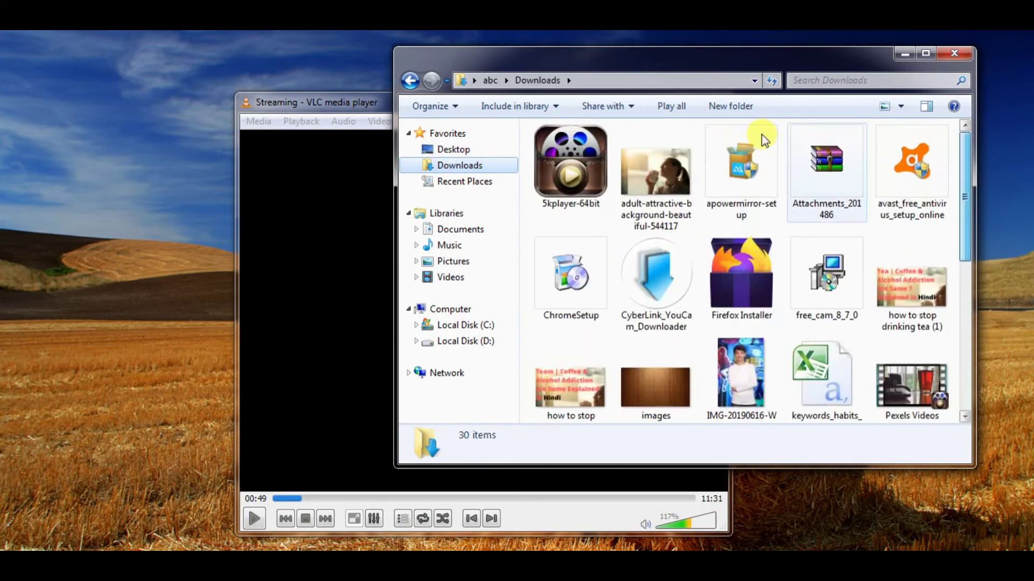
click(455, 150)
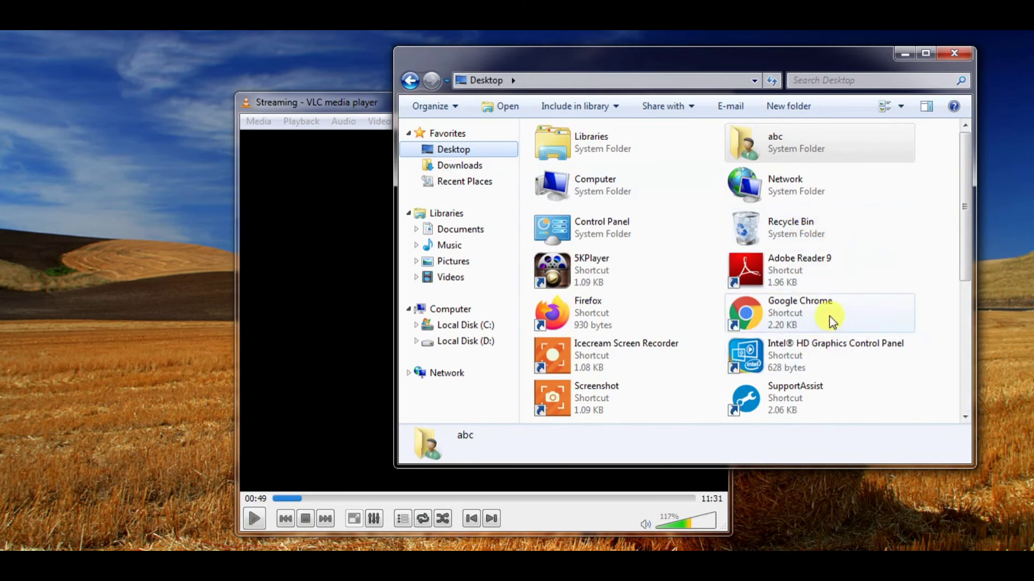
drag(967, 231, 984, 366)
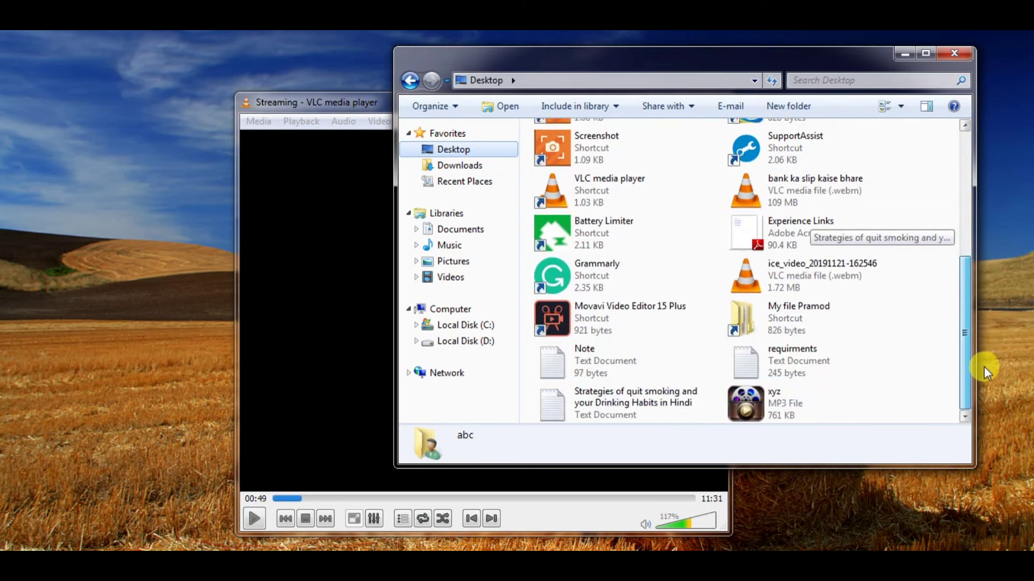
Play the xyz MP3 file from the Desktop with VLC media player, and close its playback window
click(774, 400)
right_click(775, 401)
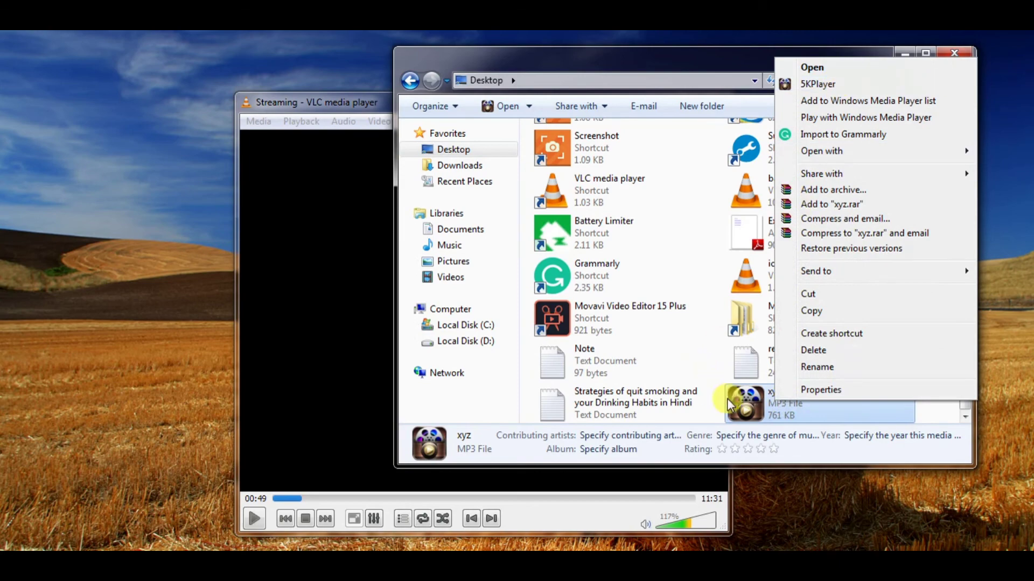
click(768, 402)
right_click(782, 398)
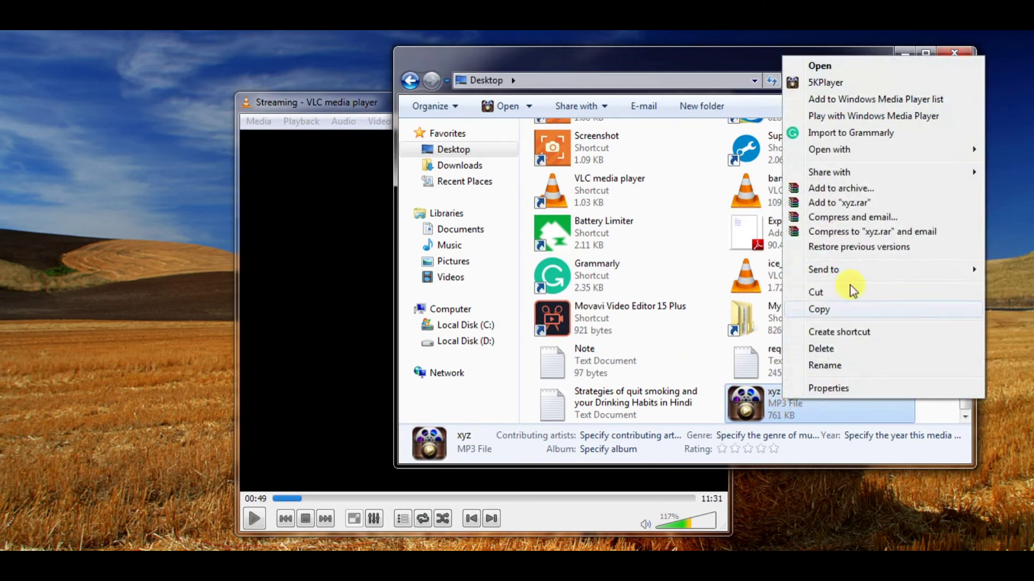
mouse_move(845, 171)
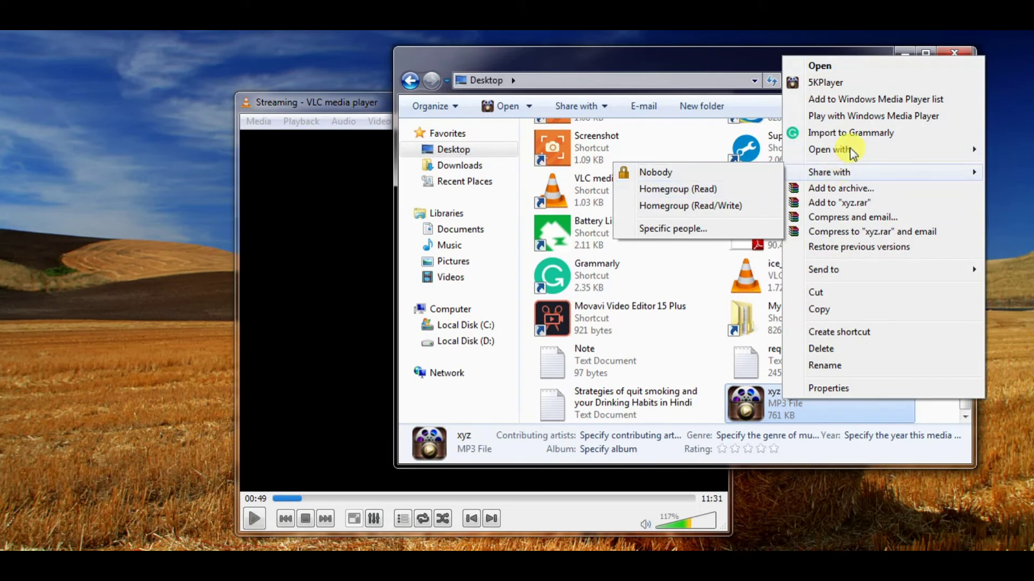
mouse_move(848, 152)
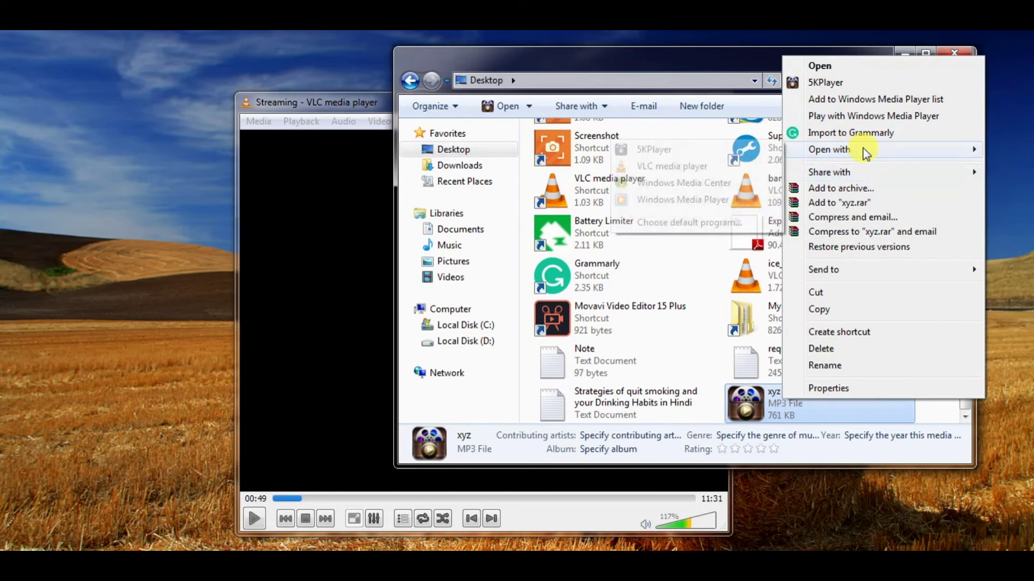
click(674, 168)
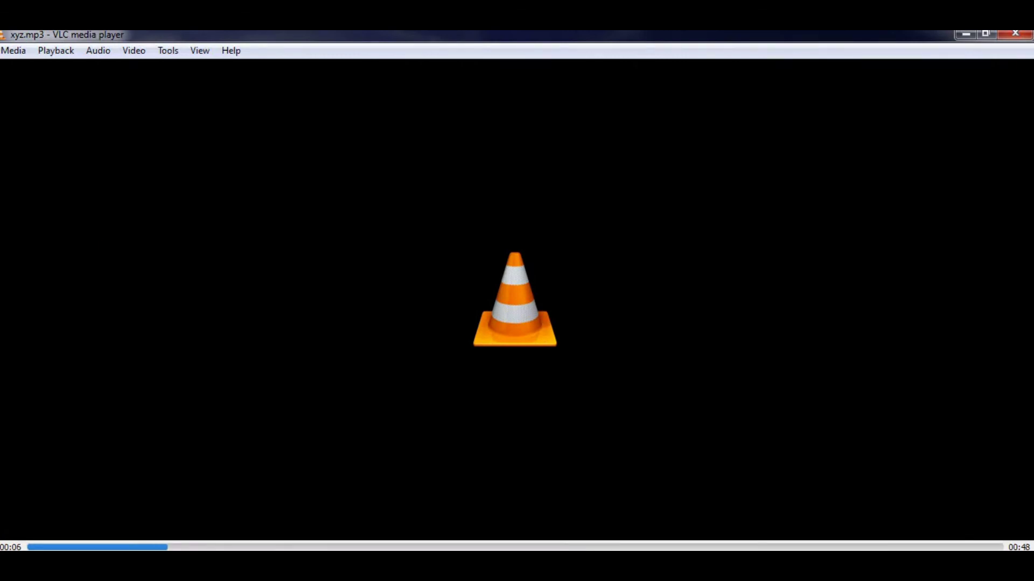
click(1016, 38)
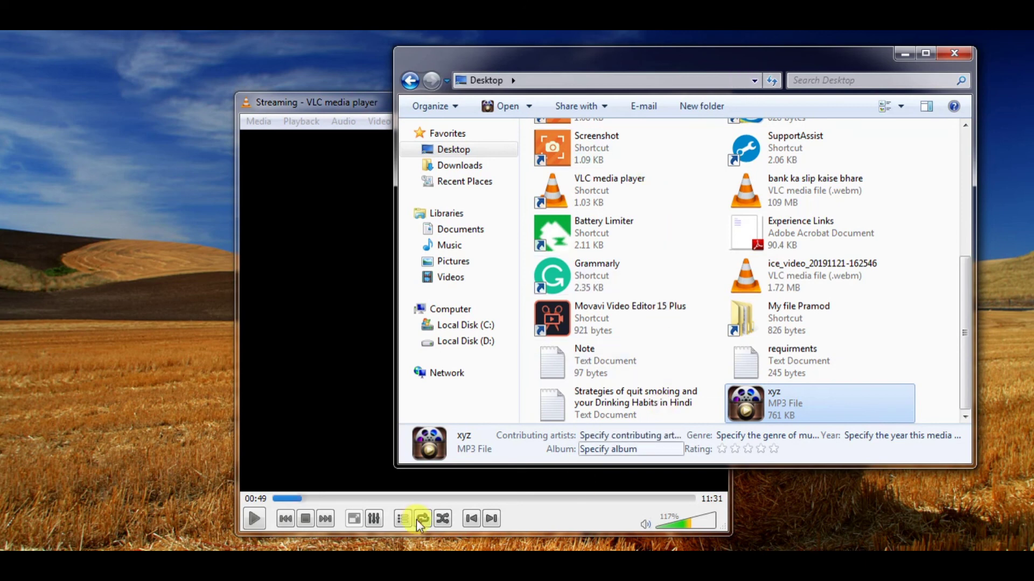
click(323, 525)
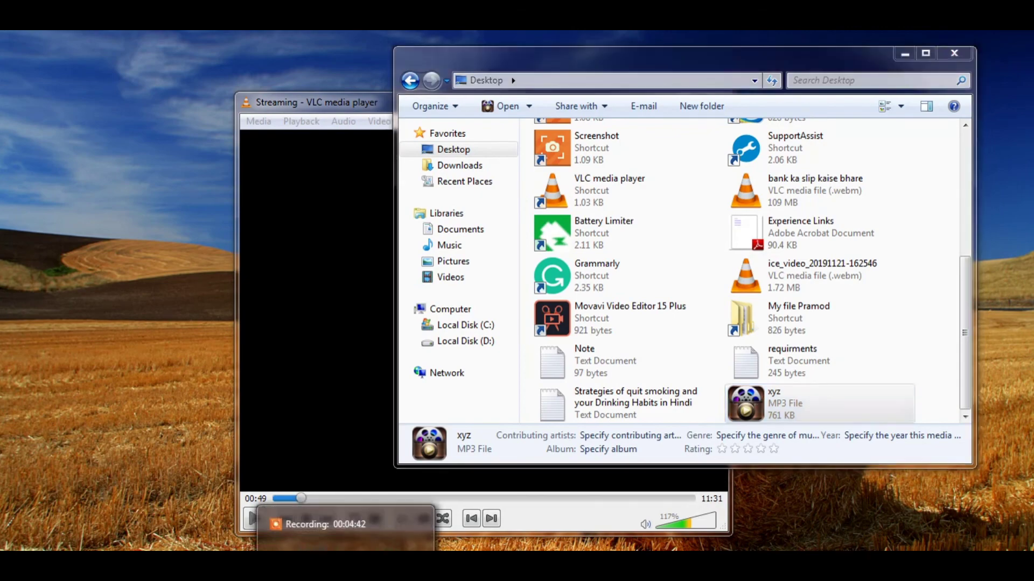